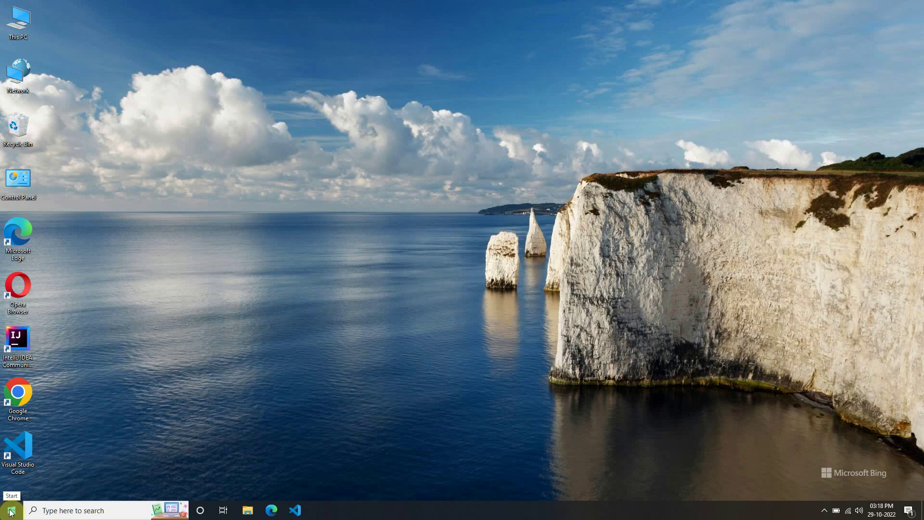
click(10, 512)
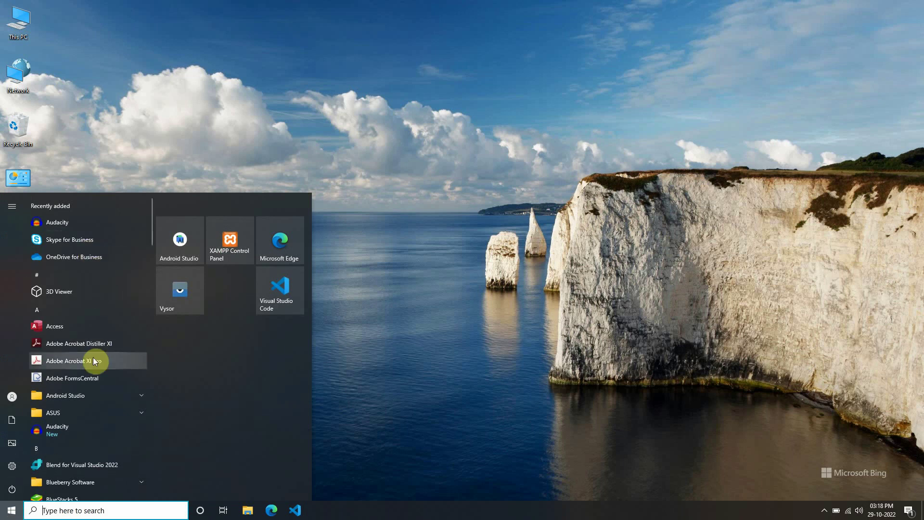
scroll(95, 361, down, 5)
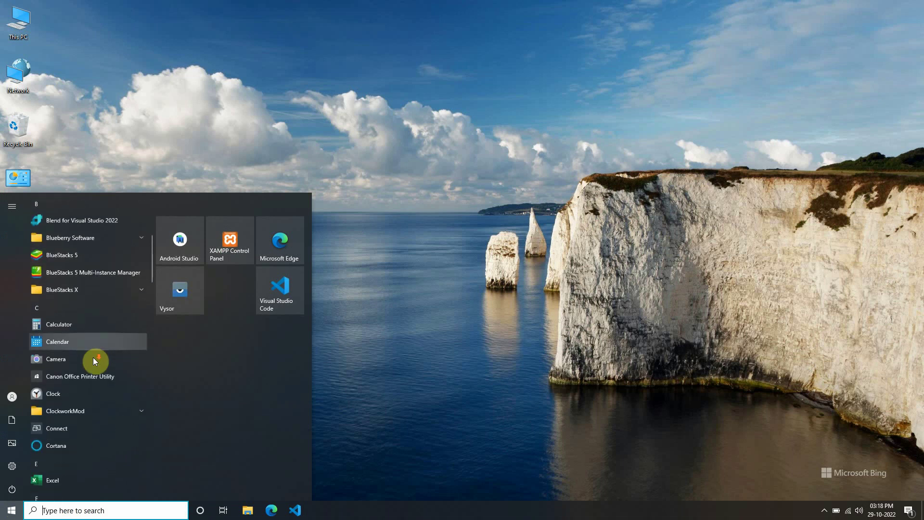
scroll(95, 361, down, 2)
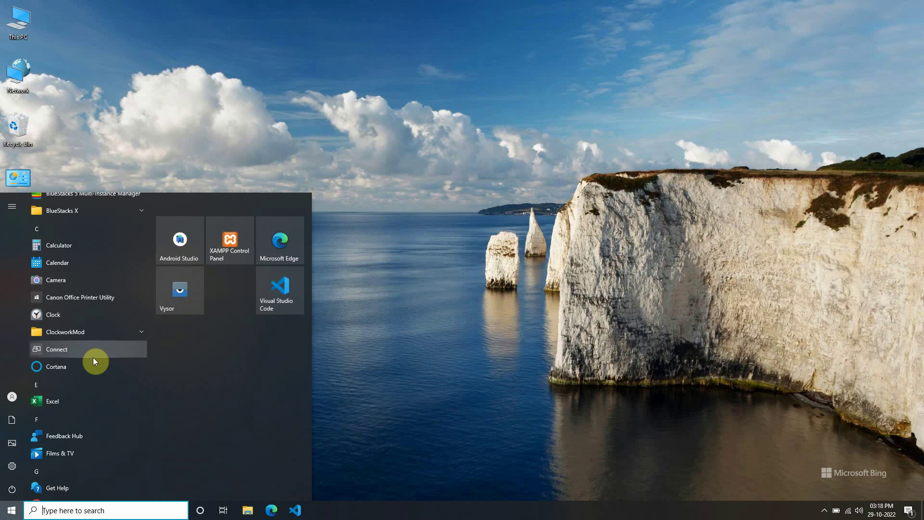
click(464, 385)
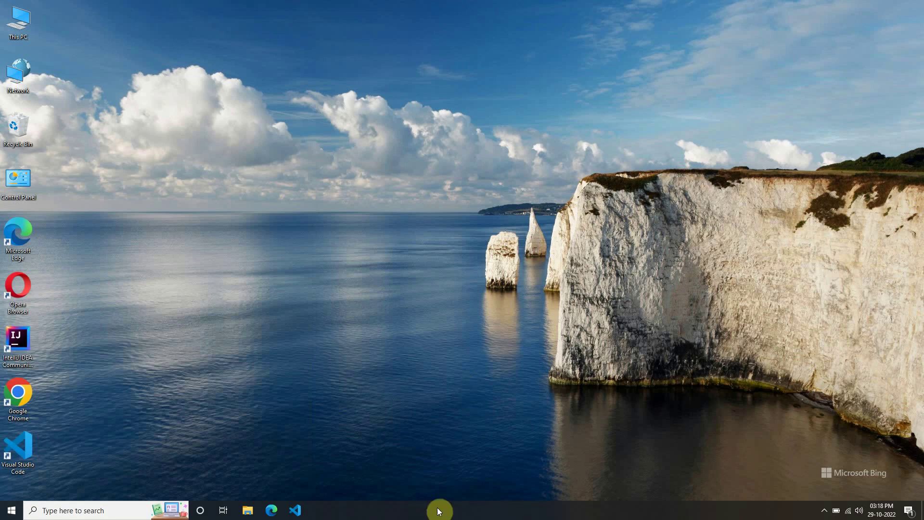
Step: Search Windows for "note" and open Notepad with a blank document
click(129, 511)
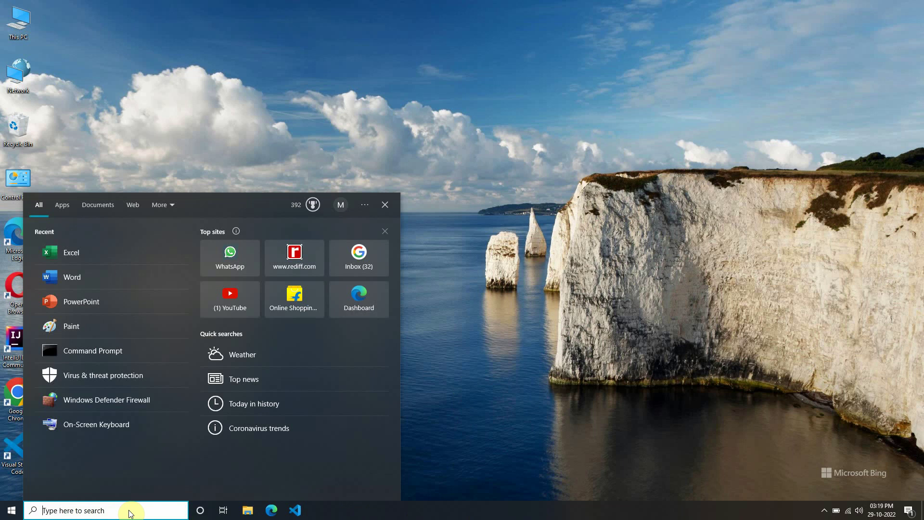
text(note)
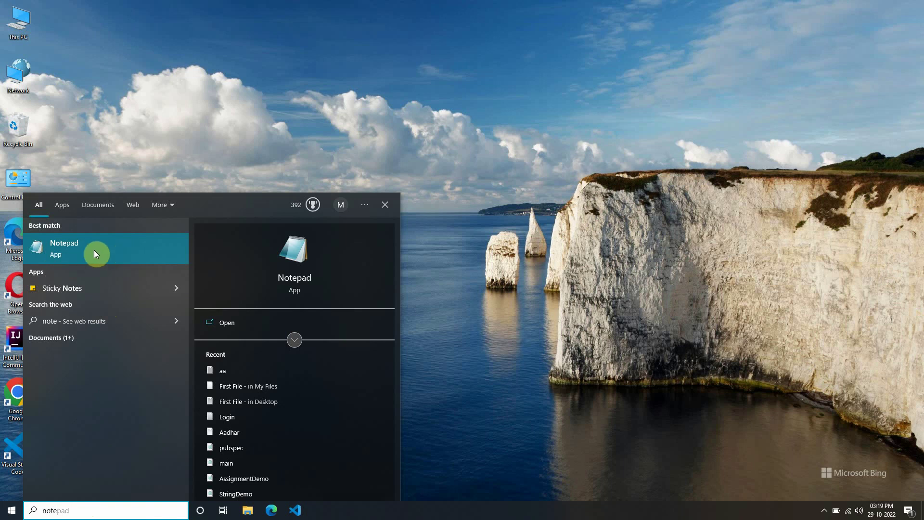
click(131, 251)
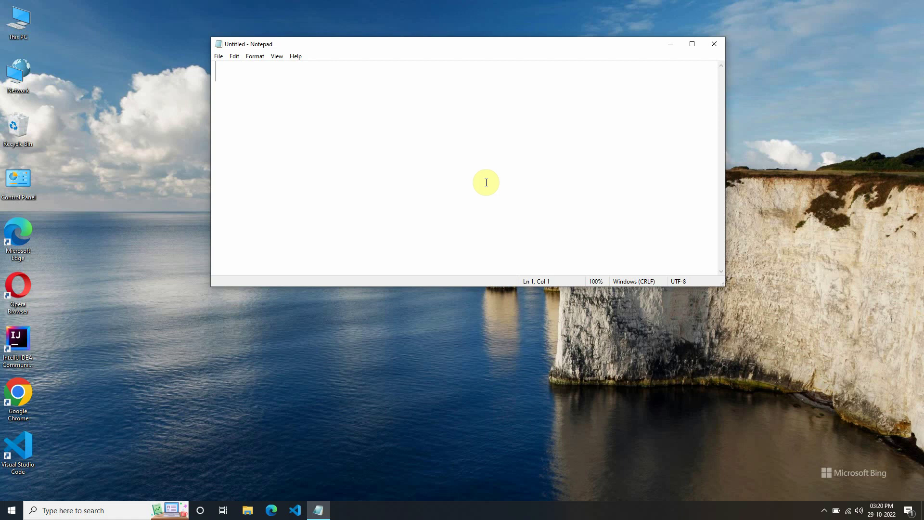
Step: Enter the text "This is my first notepad file." in the blank document
text(This)
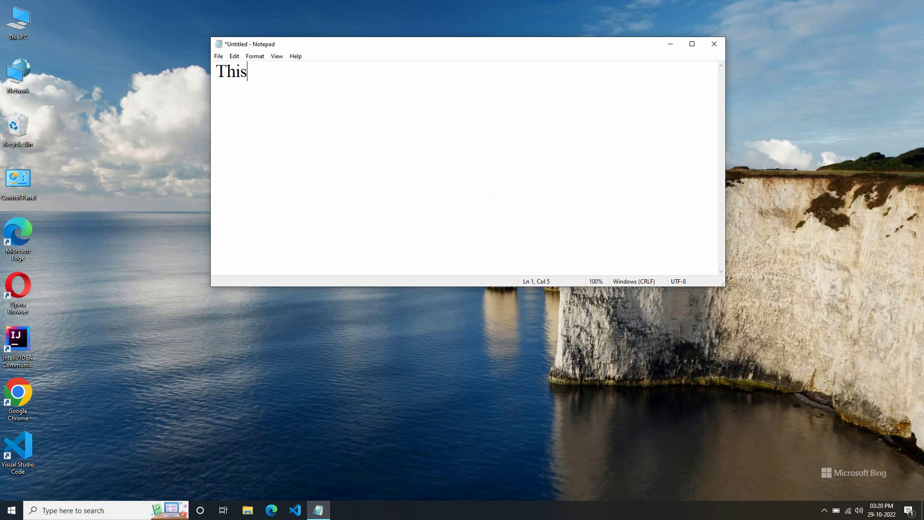
text( is my first notepad )
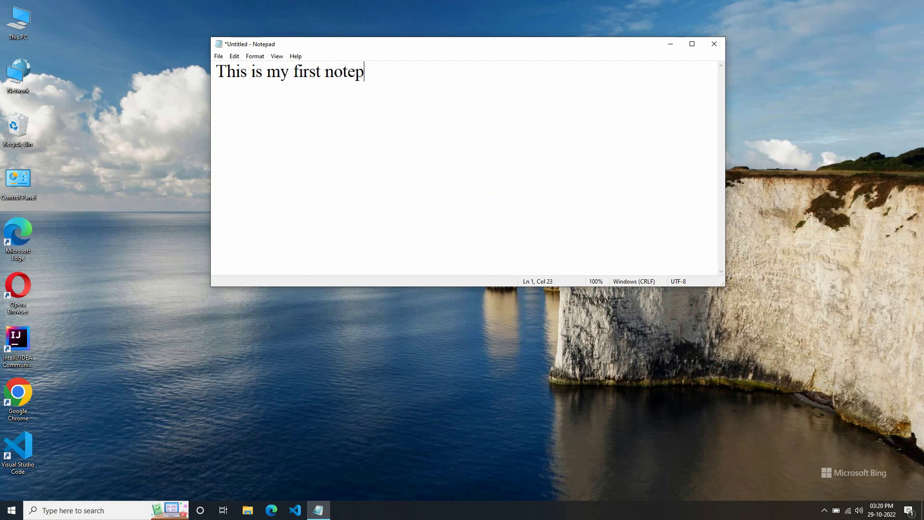
text(file.)
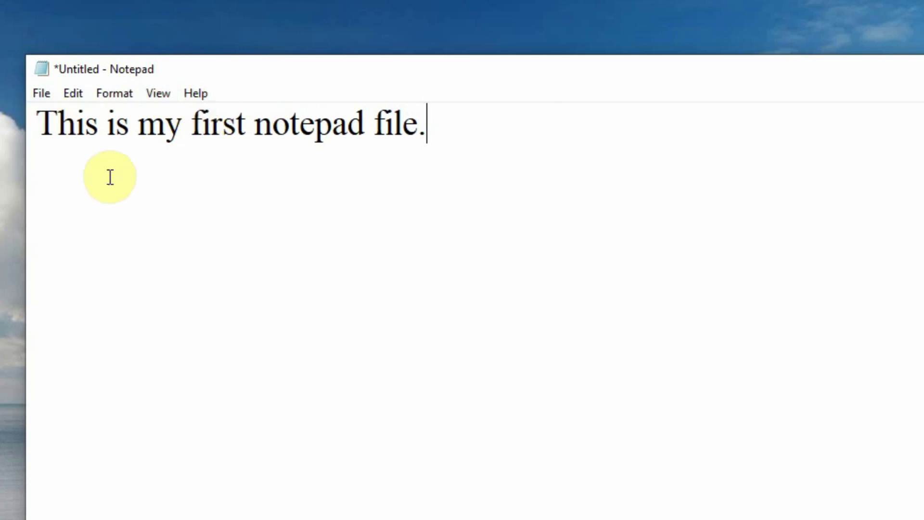
click(47, 97)
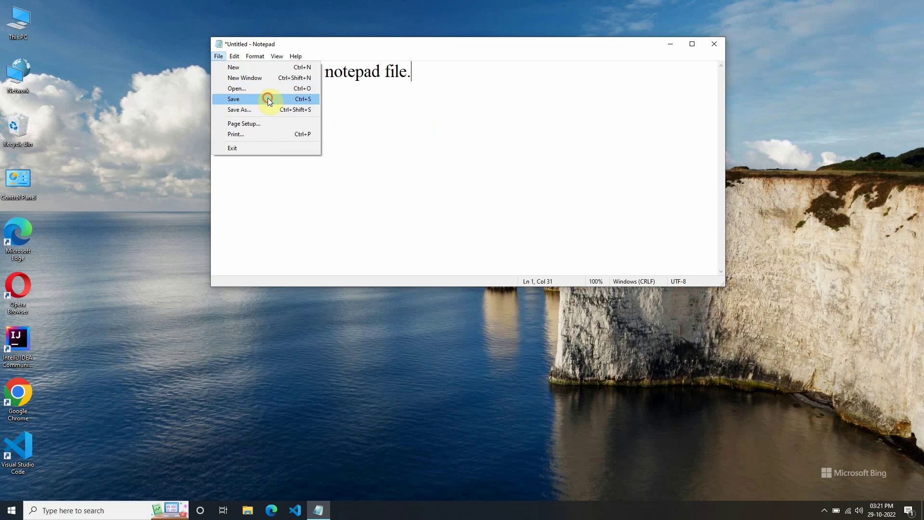
click(267, 98)
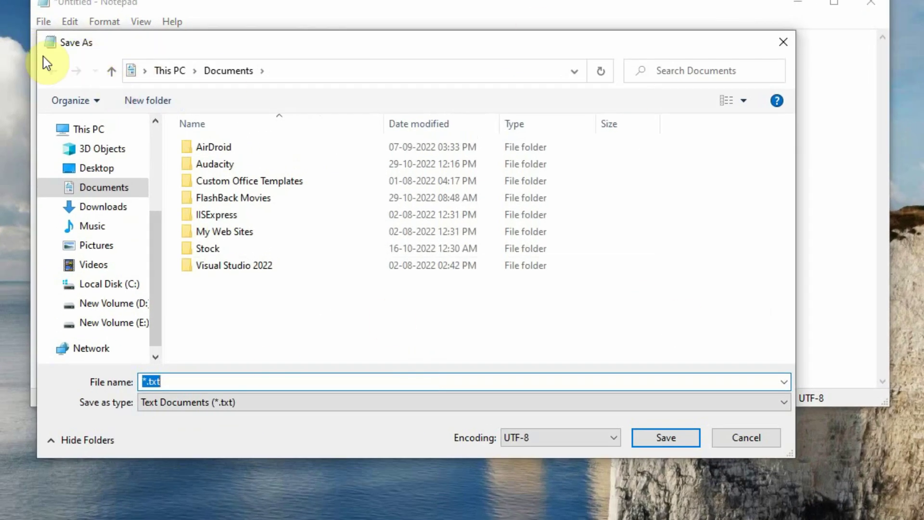
click(770, 438)
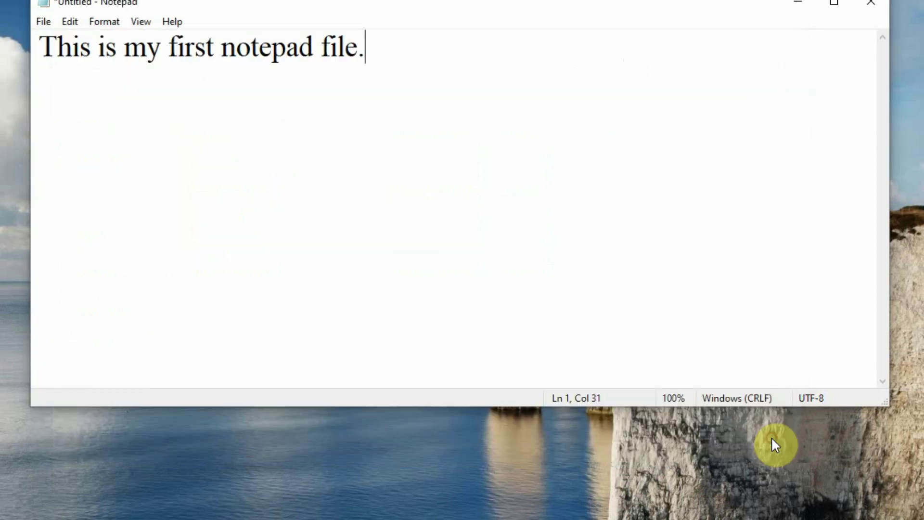
Step: Start saving the document under a new name and choose the My Files folder on New Volume (E:) as its location
click(43, 22)
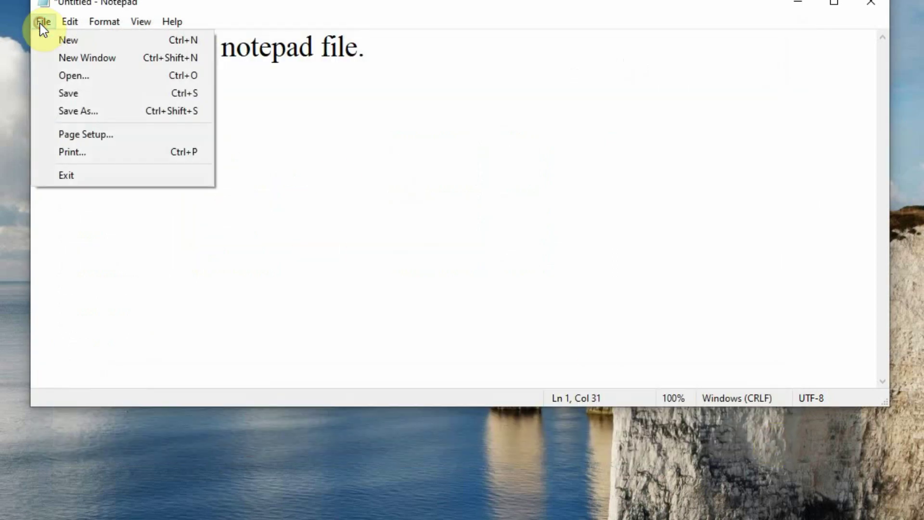
click(110, 115)
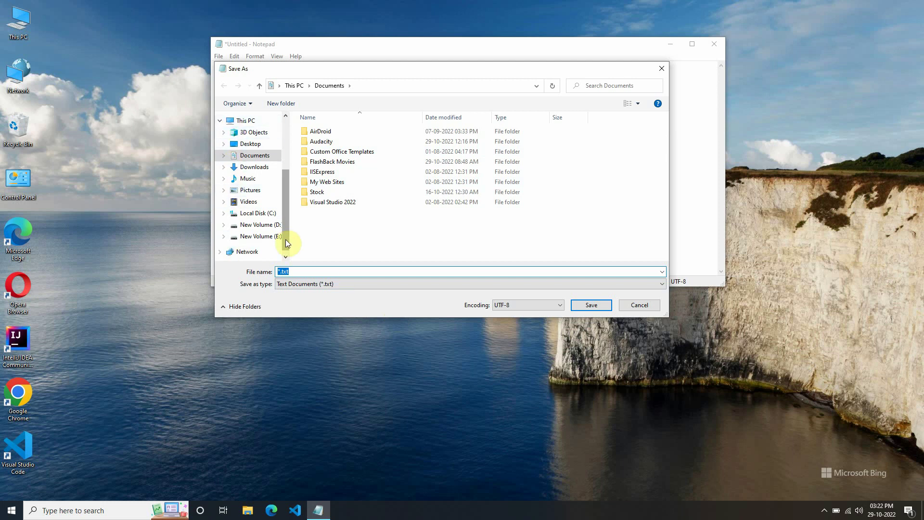
mouse_move(285, 238)
mouse_down()
mouse_move(282, 185)
mouse_move(287, 248)
mouse_up()
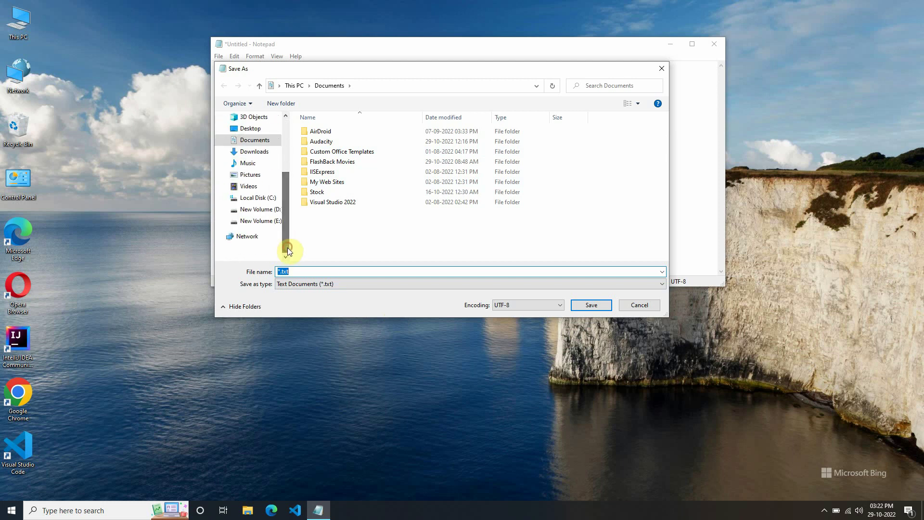
click(265, 224)
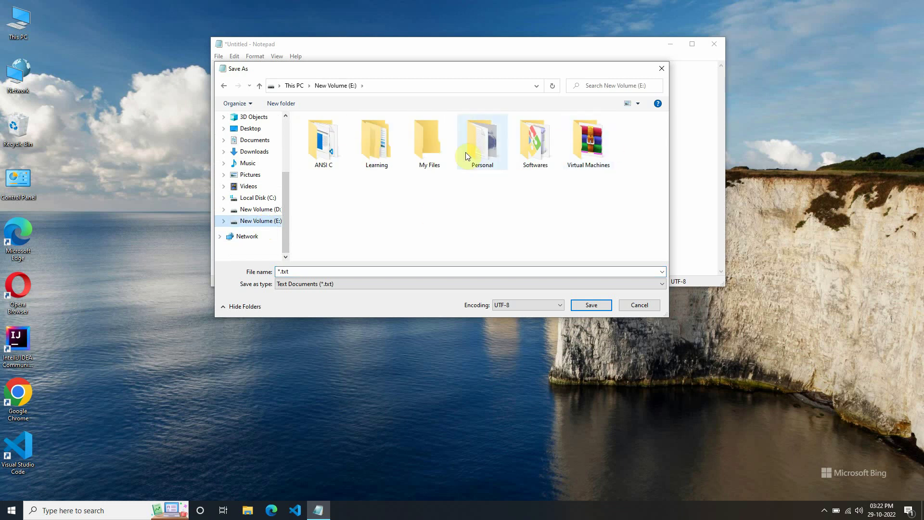
click(414, 157)
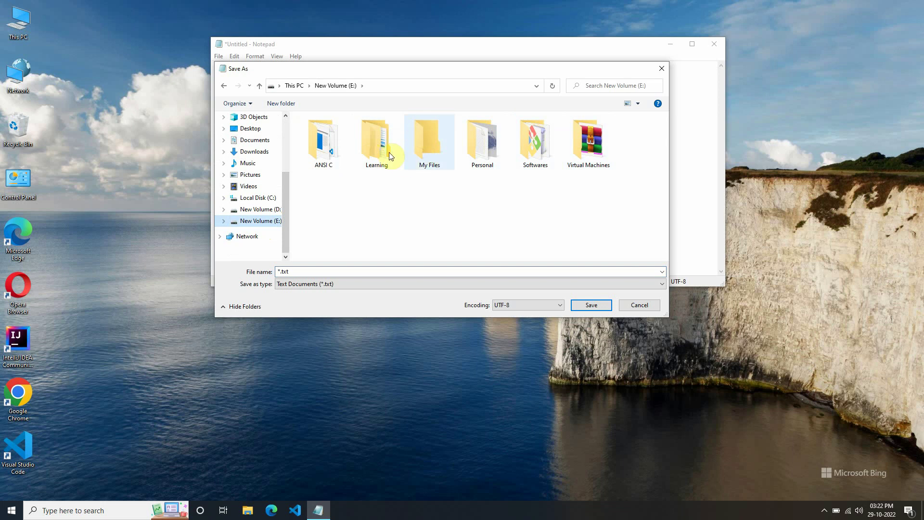
double_click(438, 144)
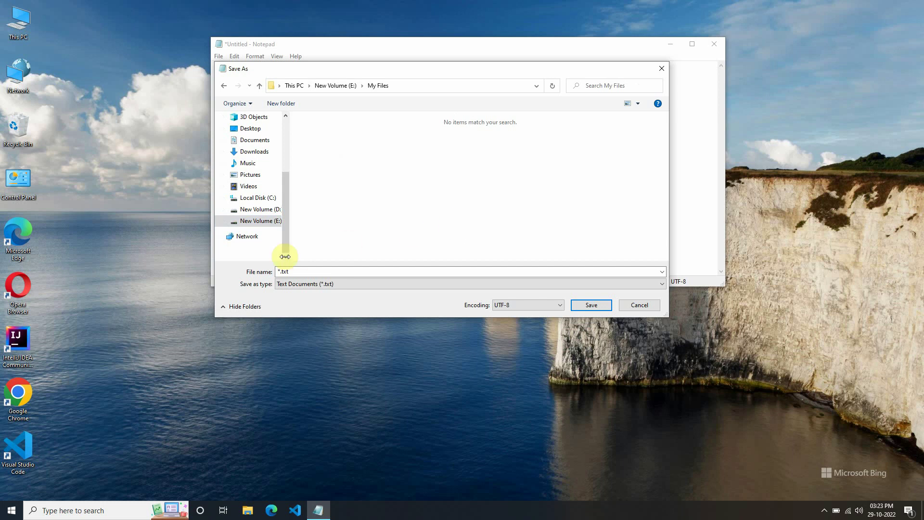
Step: Name the text document "First File", save it, and close Notepad
click(305, 271)
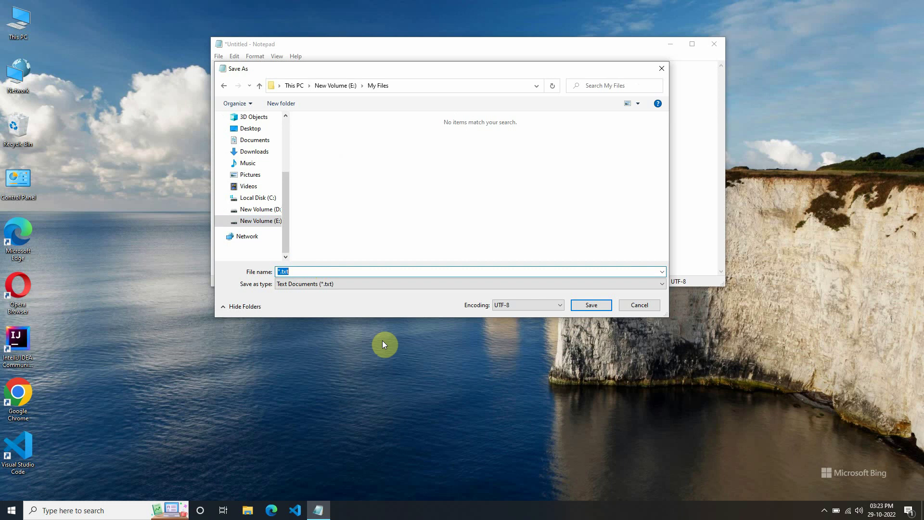
text(First File)
click(596, 305)
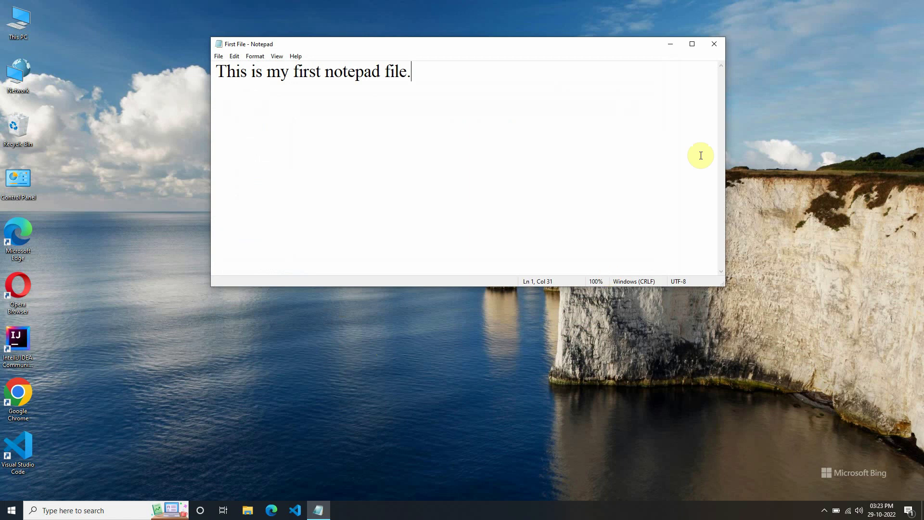
click(710, 49)
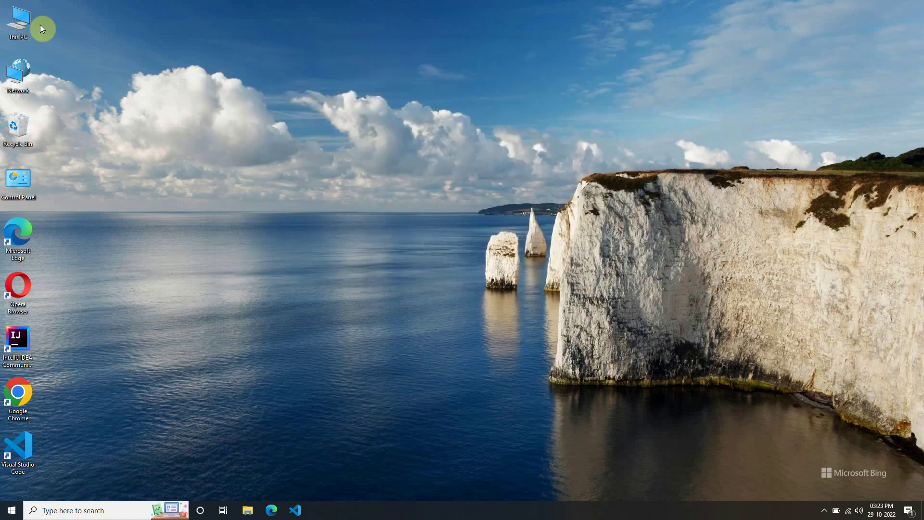
Step: Switch to File Explorer and open First File from the My Files folder on New Volume (E:)
click(19, 30)
double_click(19, 29)
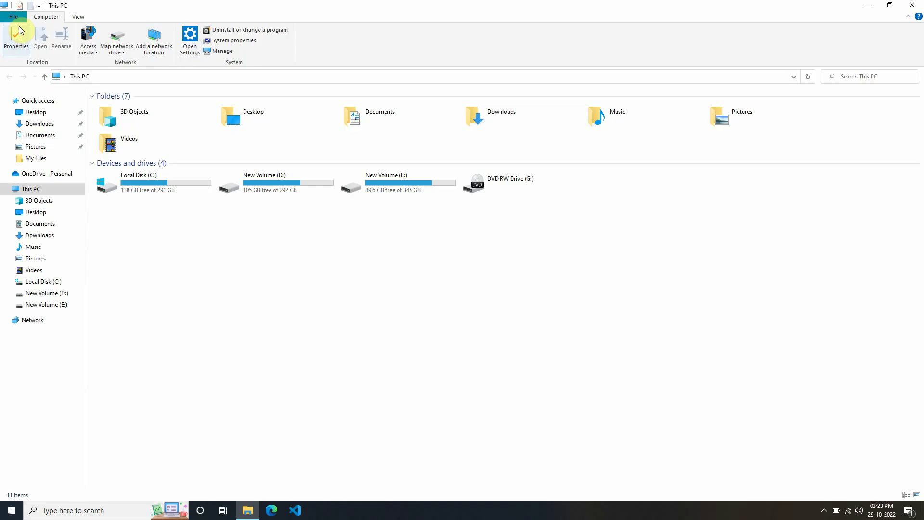
double_click(407, 182)
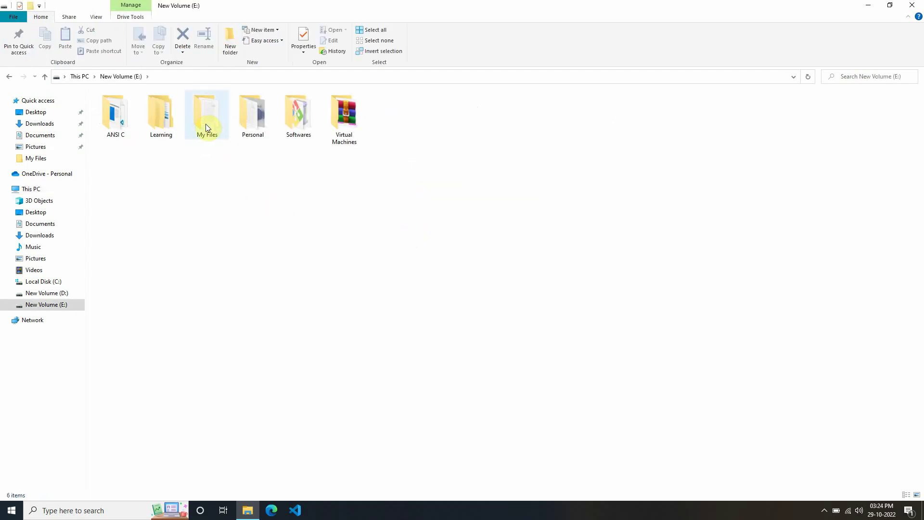
double_click(211, 119)
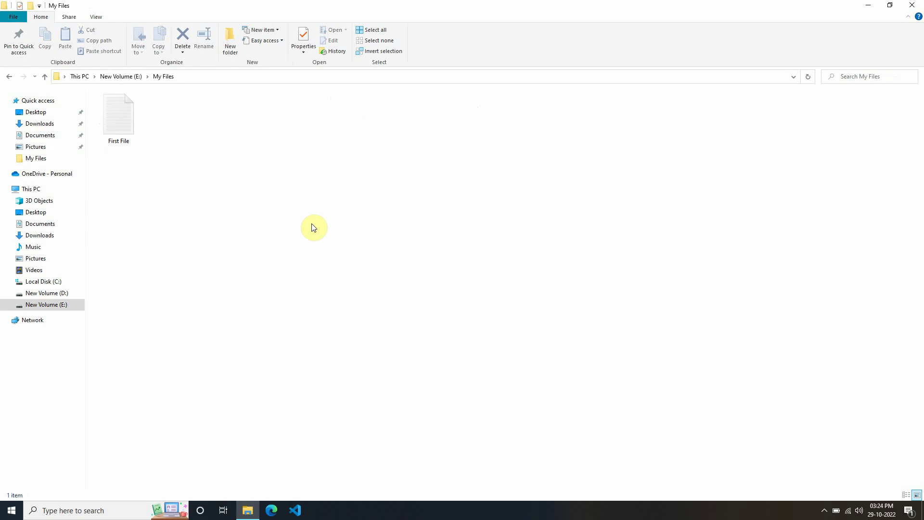
click(116, 139)
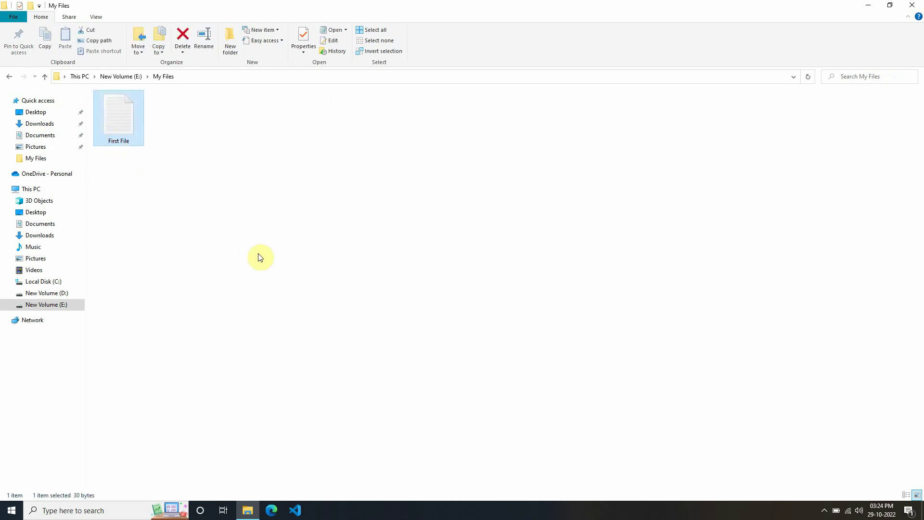
double_click(120, 115)
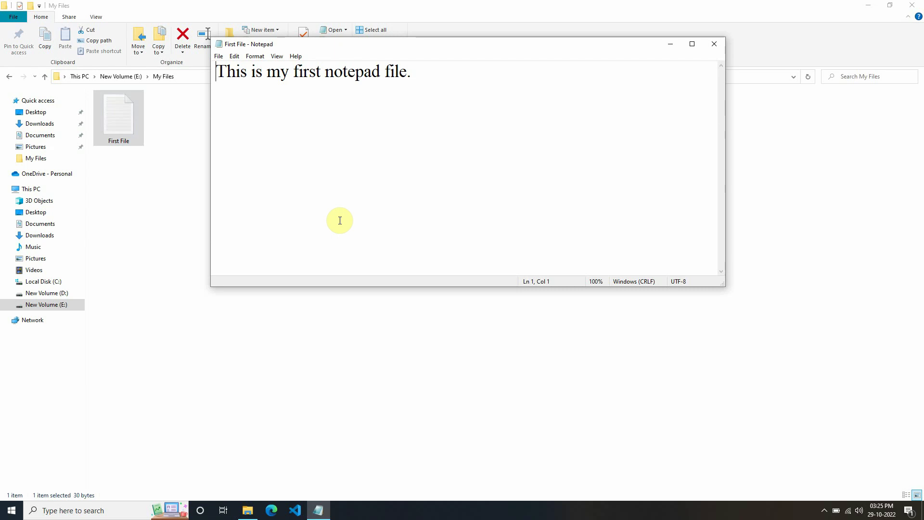
Step: Add a second line reading "This is new line." below the existing sentence
click(431, 76)
key(Return)
text(Thi)
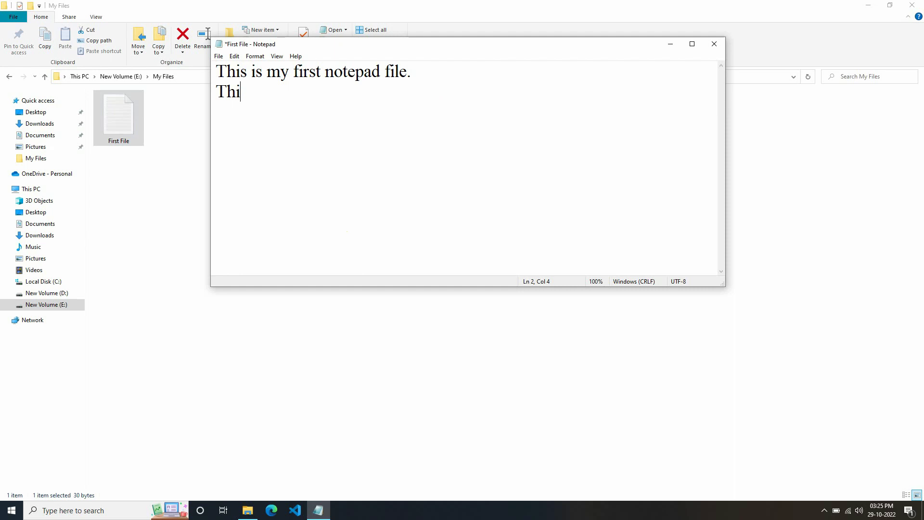
text(s is new line.)
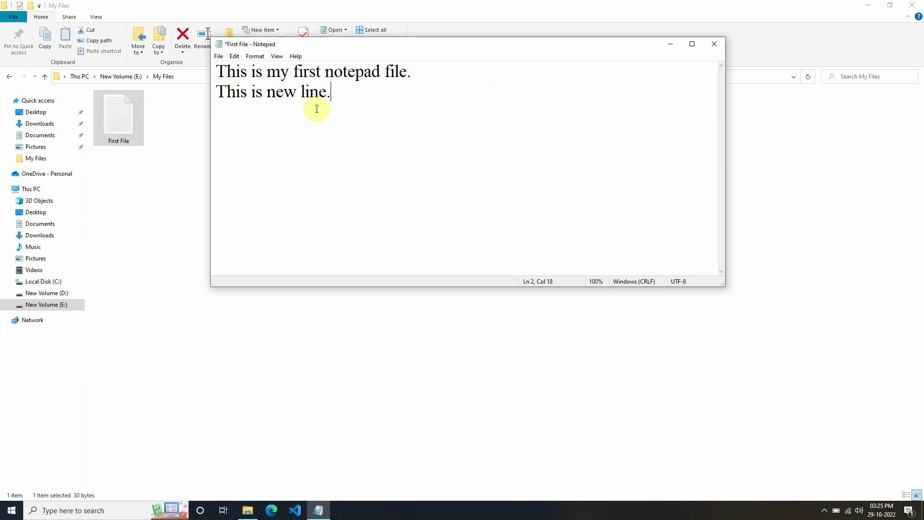
Step: Save the changes to First File and close its Notepad window
click(220, 58)
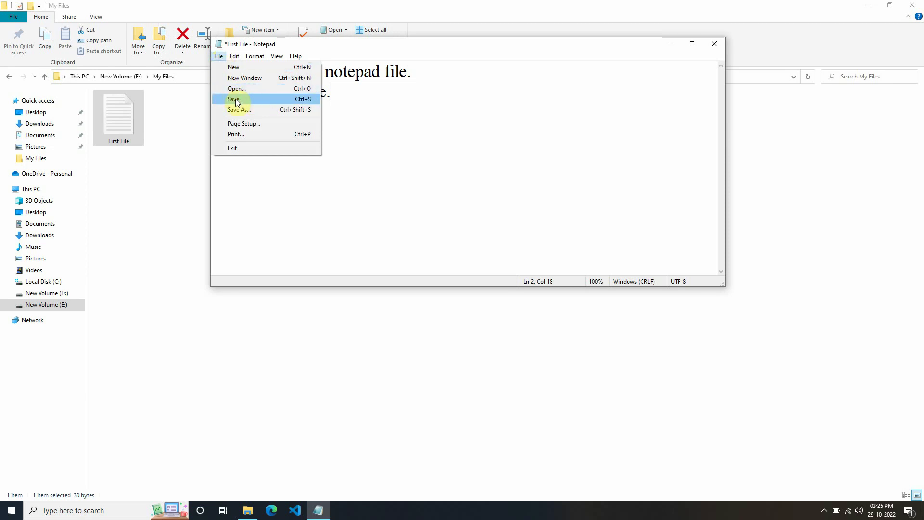
click(259, 99)
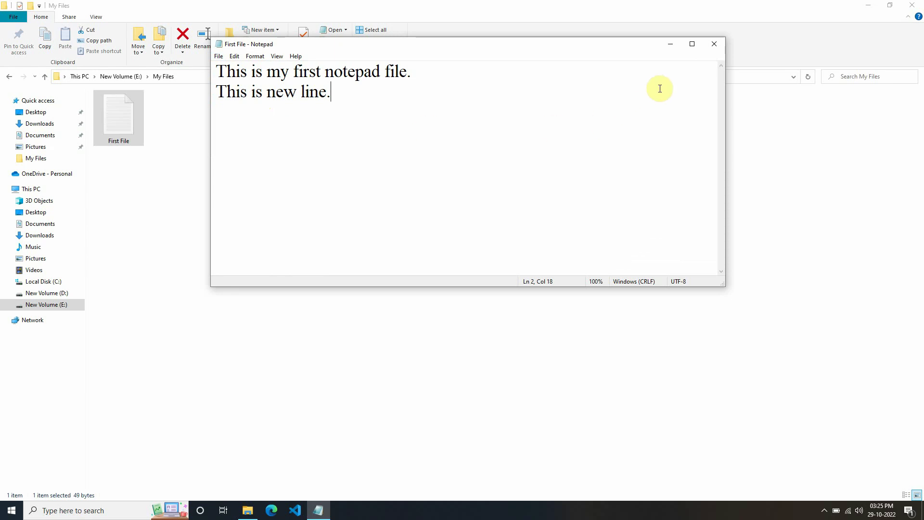
click(719, 45)
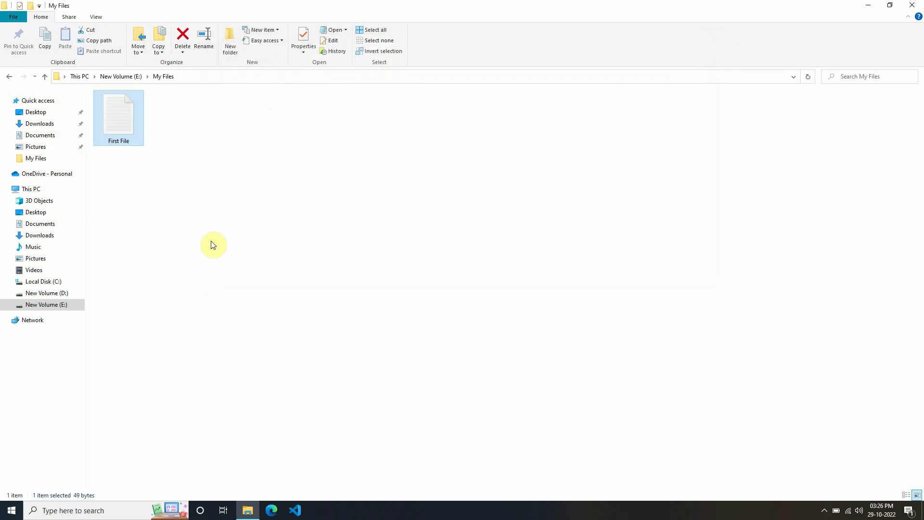
Step: Reopen First File from the My Files folder and select its second line to check the saved edit
double_click(127, 113)
drag(337, 94, 216, 92)
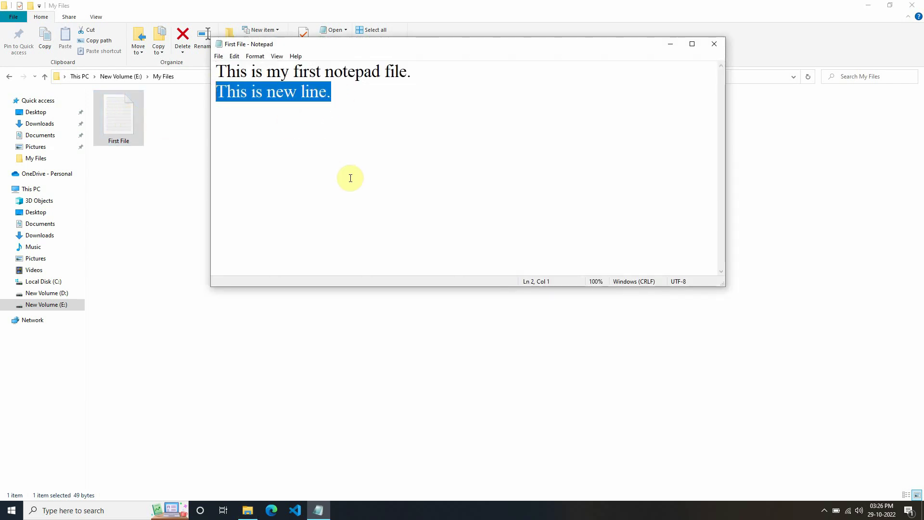